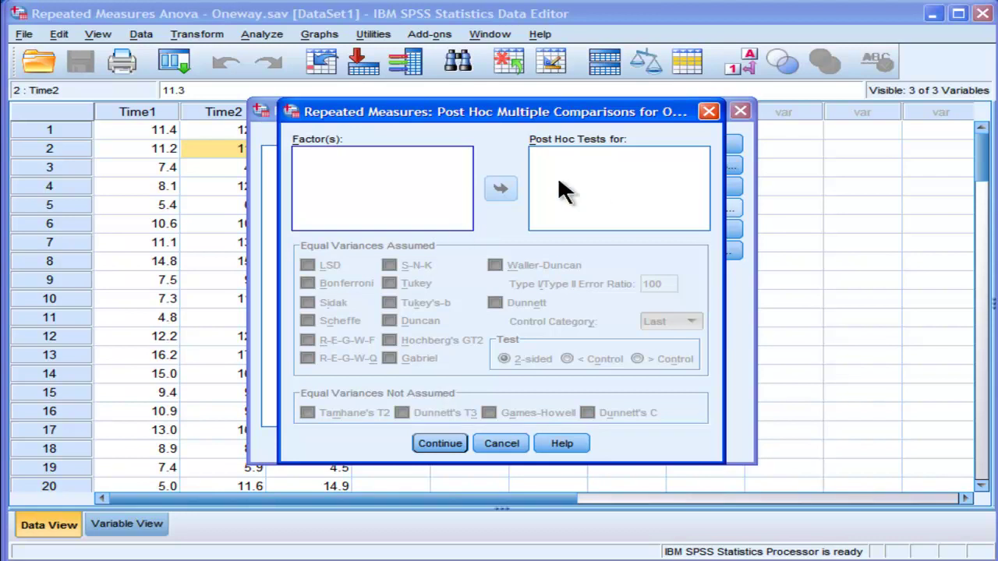
Accept the post hoc settings and run the repeated measures ANOVA on Time1–Time3.
{"action": "left_click", "coordinate": [450, 443]}
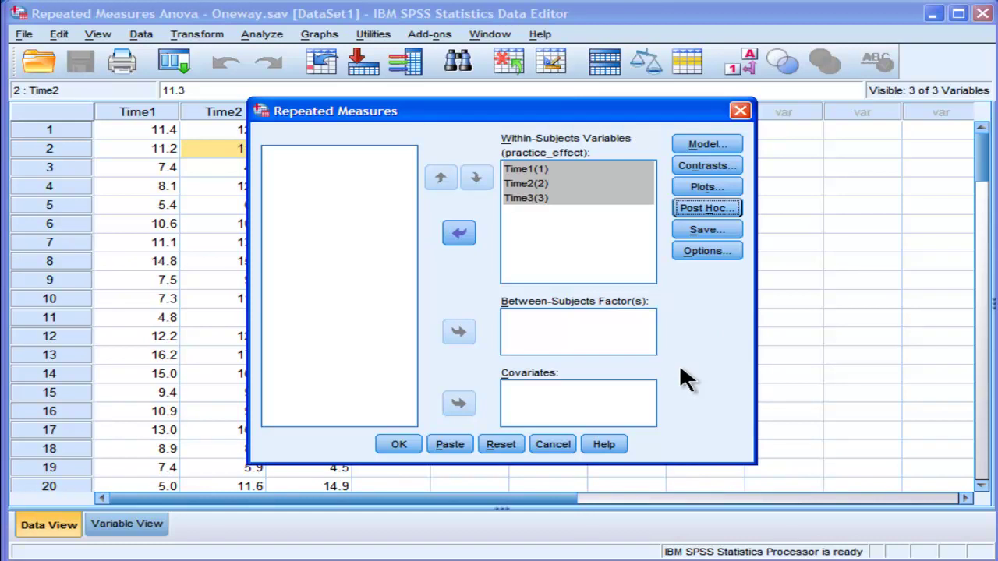
{"action": "left_click", "coordinate": [394, 445]}
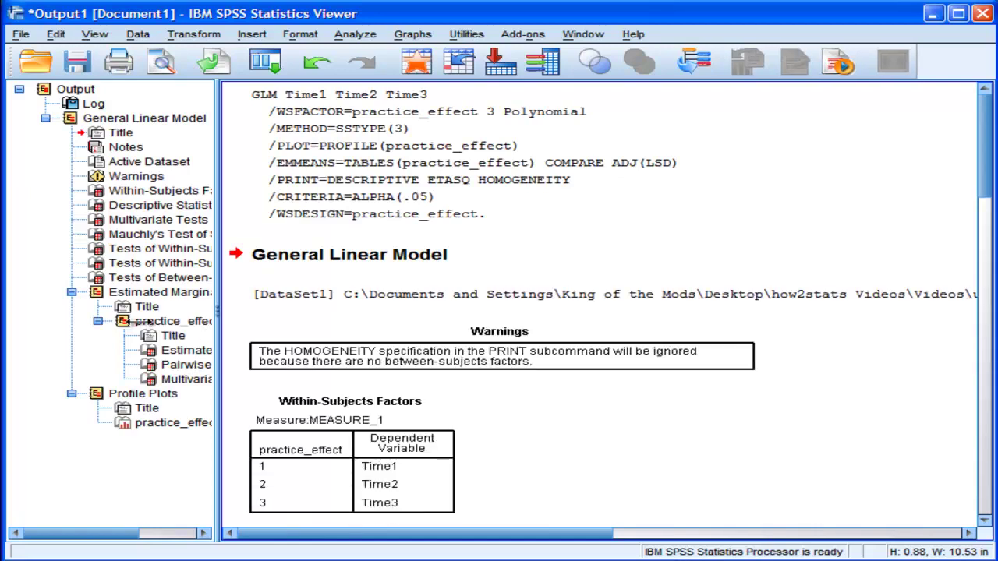
Narrow the output outline pane and review the Warnings, Within-Subjects Factors and Descriptive Statistics tables.
{"action": "left_click_drag", "start_coordinate": [135, 322], "coordinate": [141, 321]}
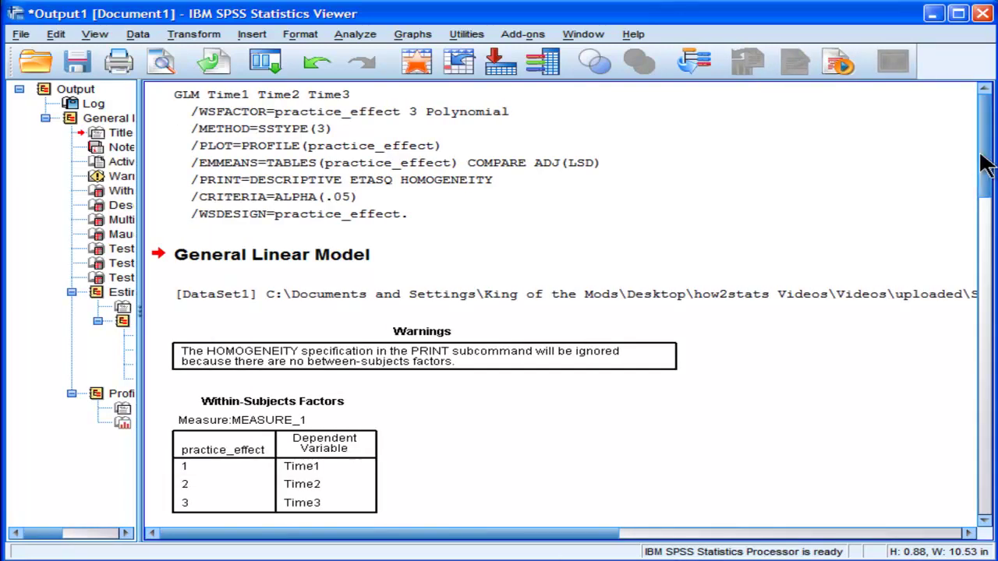
{"action": "left_click_drag", "start_coordinate": [986, 164], "coordinate": [965, 216]}
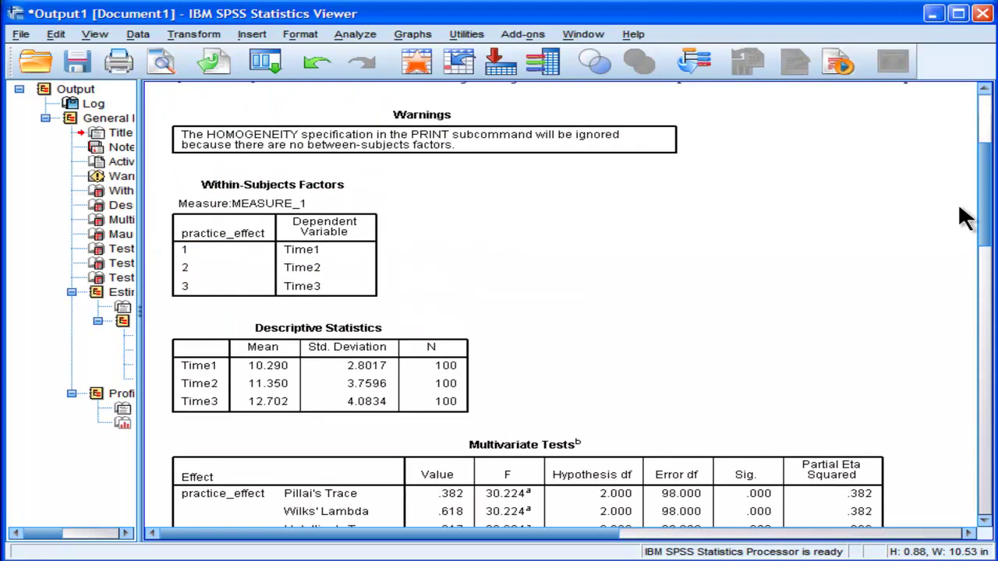
{"action": "left_click", "coordinate": [489, 109]}
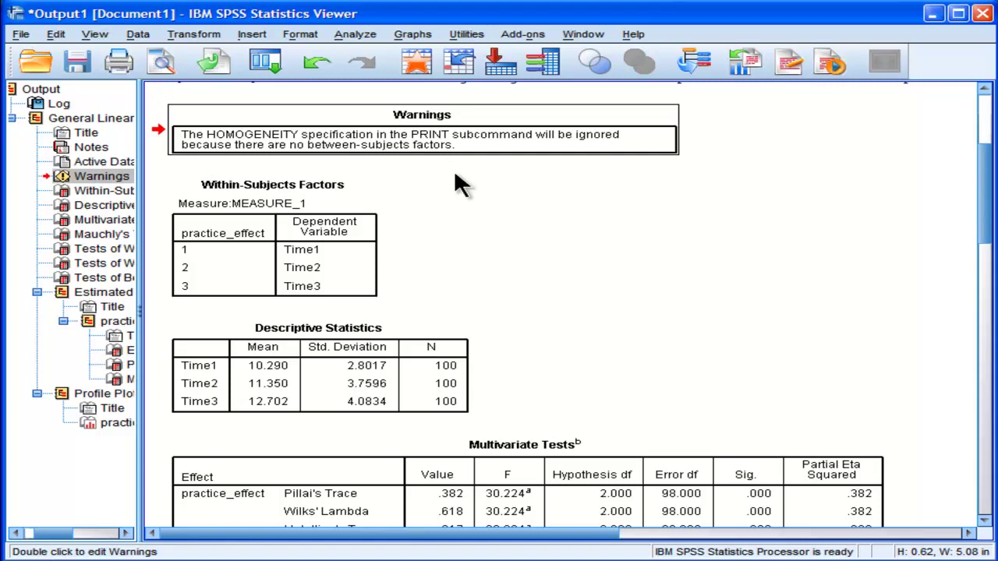
{"action": "scroll", "coordinate": [456, 177], "scroll_direction": "down", "scroll_amount": 3}
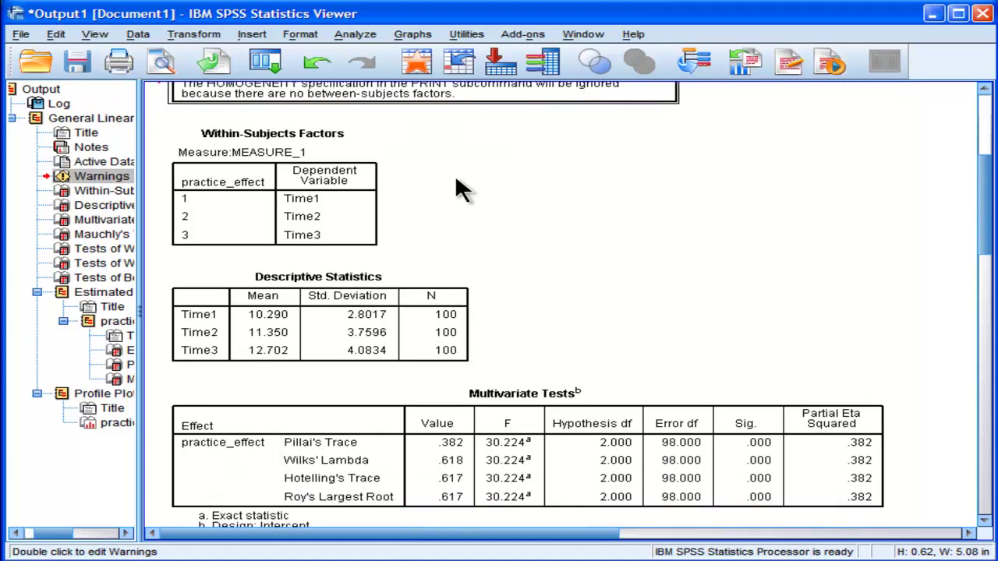
{"action": "scroll", "coordinate": [457, 184], "scroll_direction": "up", "scroll_amount": 1}
{"action": "scroll", "coordinate": [460, 193], "scroll_direction": "up", "scroll_amount": 2}
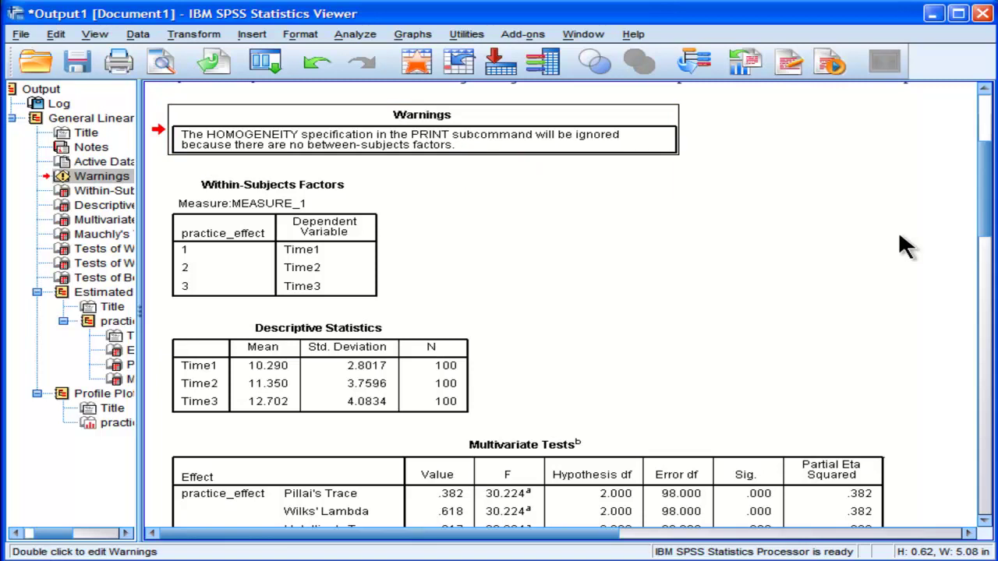
{"action": "left_click", "coordinate": [328, 231]}
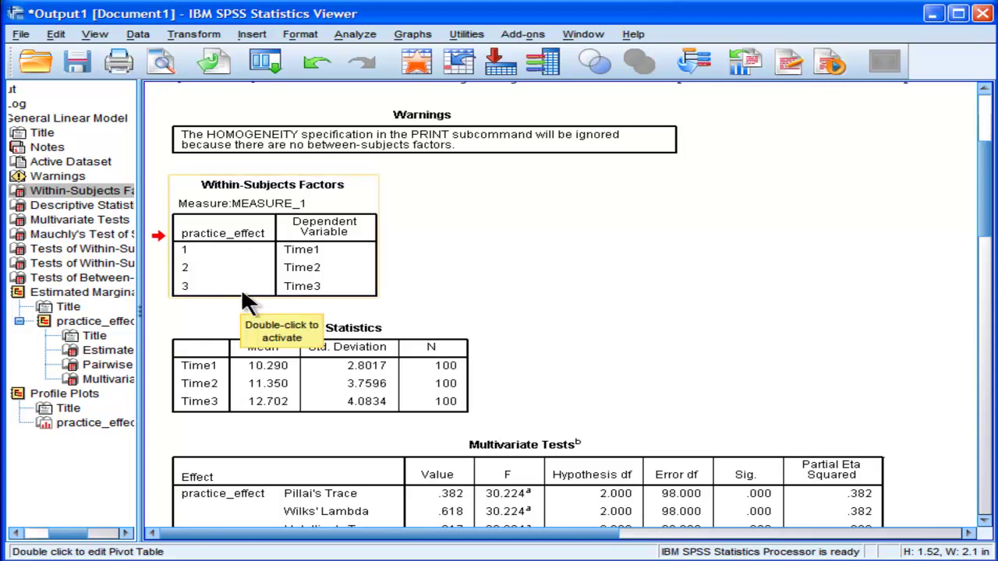
{"action": "scroll", "coordinate": [665, 338], "scroll_direction": "down", "scroll_amount": 1}
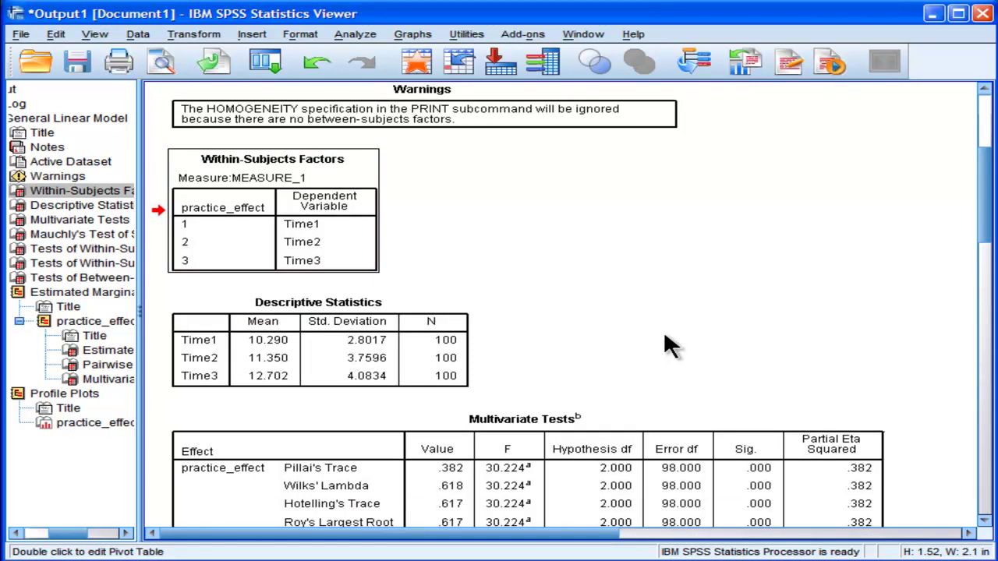
{"action": "scroll", "coordinate": [664, 331], "scroll_direction": "down", "scroll_amount": 2}
{"action": "left_click", "coordinate": [425, 274]}
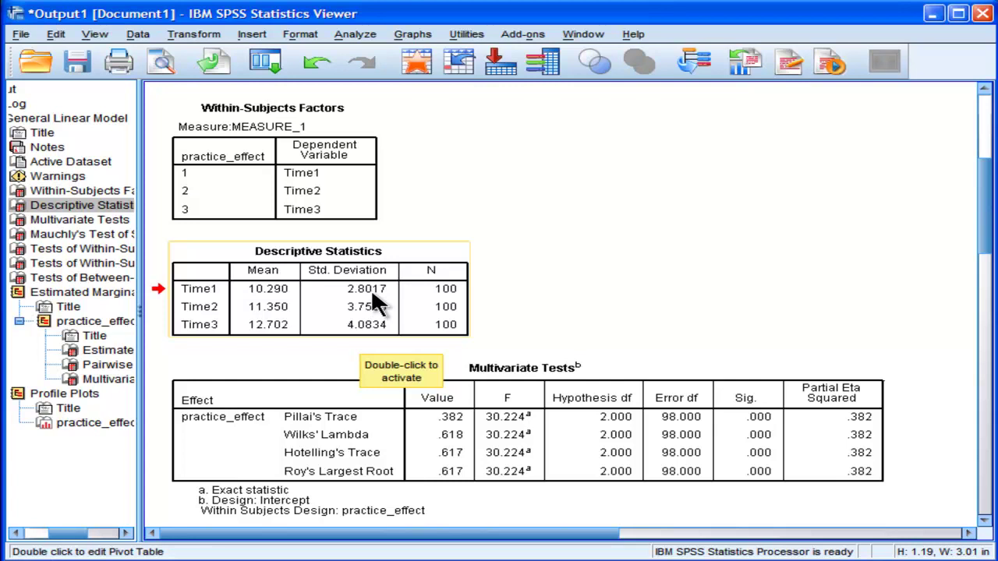
{"action": "scroll", "coordinate": [846, 330], "scroll_direction": "down", "scroll_amount": 2}
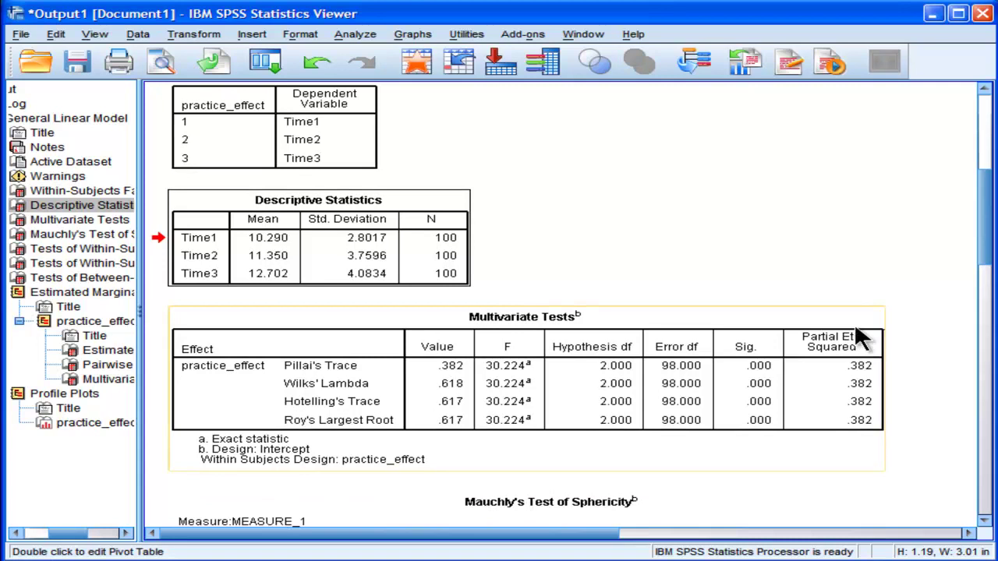
{"action": "left_click", "coordinate": [363, 285]}
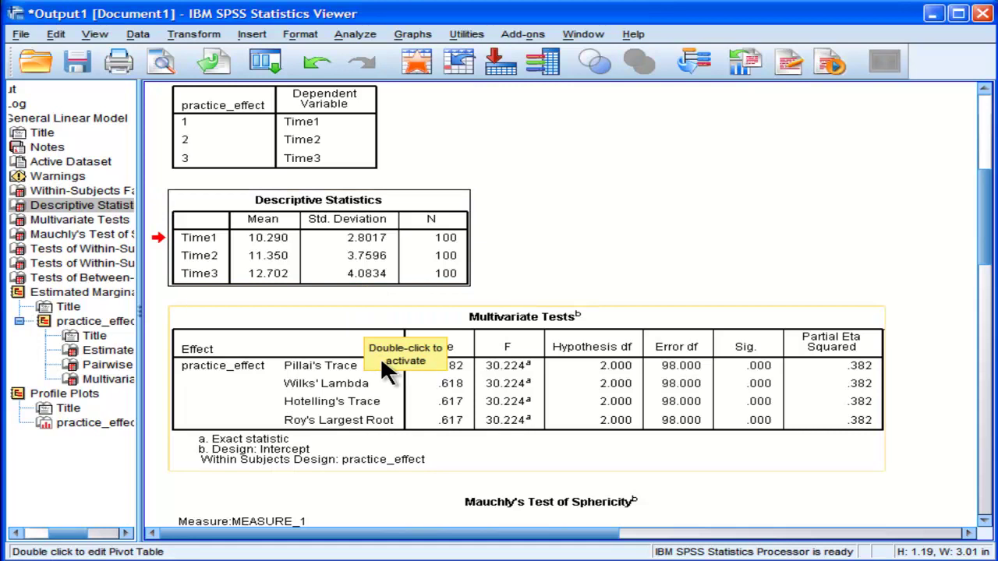
{"action": "left_click", "coordinate": [673, 371]}
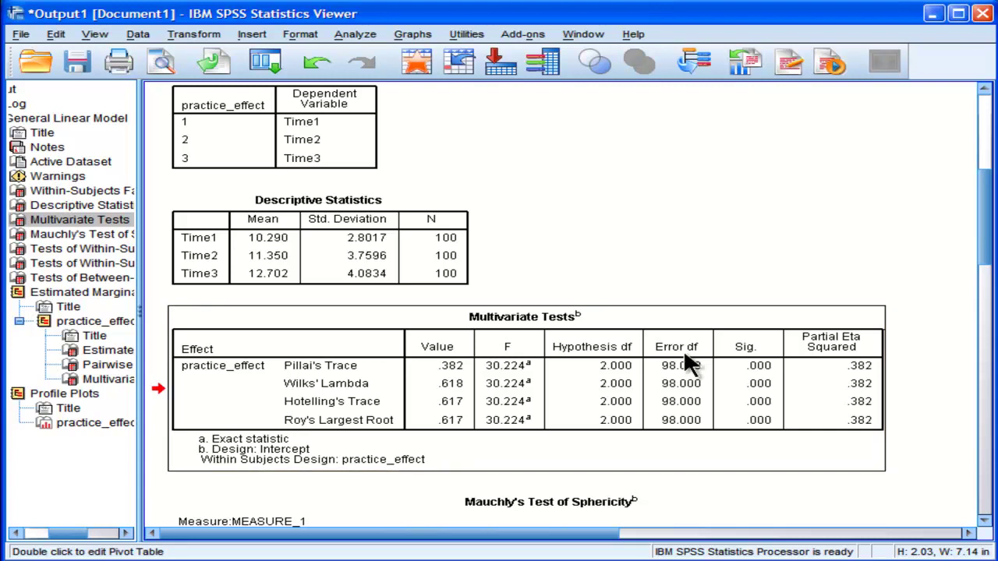
{"action": "left_click_drag", "start_coordinate": [986, 226], "coordinate": [987, 249]}
{"action": "scroll", "coordinate": [499, 421], "scroll_direction": "down", "scroll_amount": 5}
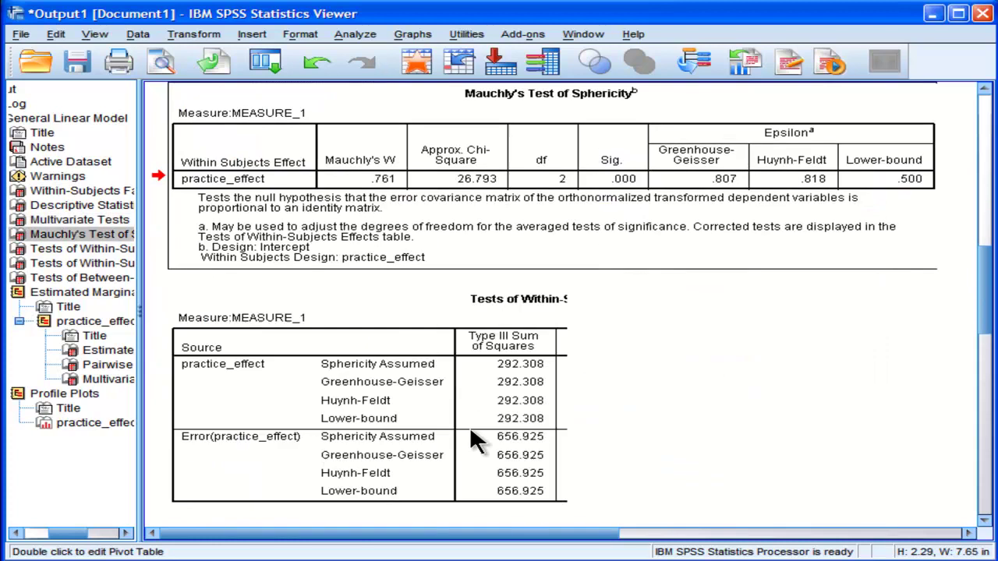
{"action": "scroll", "coordinate": [917, 334], "scroll_direction": "up", "scroll_amount": 4}
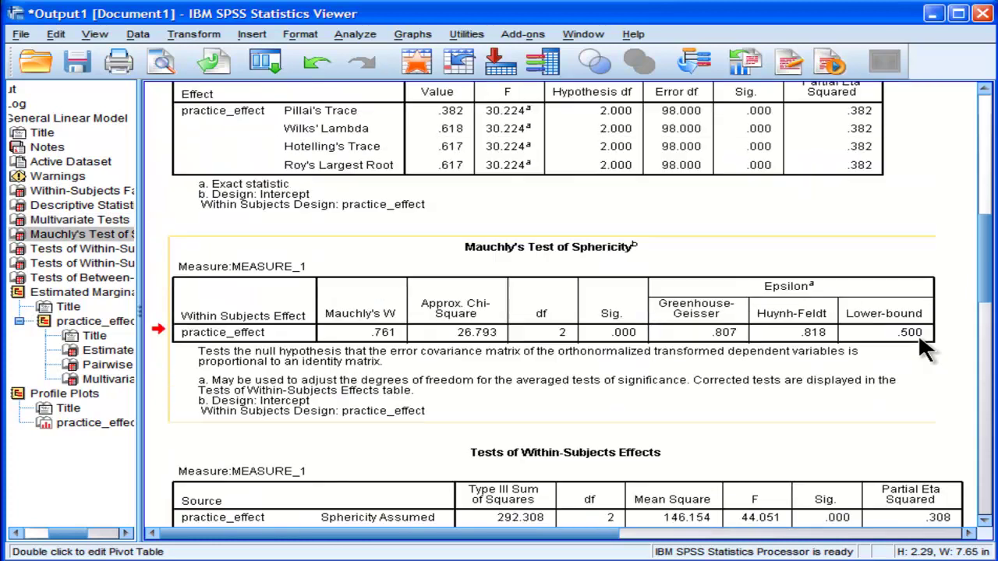
{"action": "scroll", "coordinate": [918, 339], "scroll_direction": "up", "scroll_amount": 1}
{"action": "scroll", "coordinate": [924, 343], "scroll_direction": "up", "scroll_amount": 1}
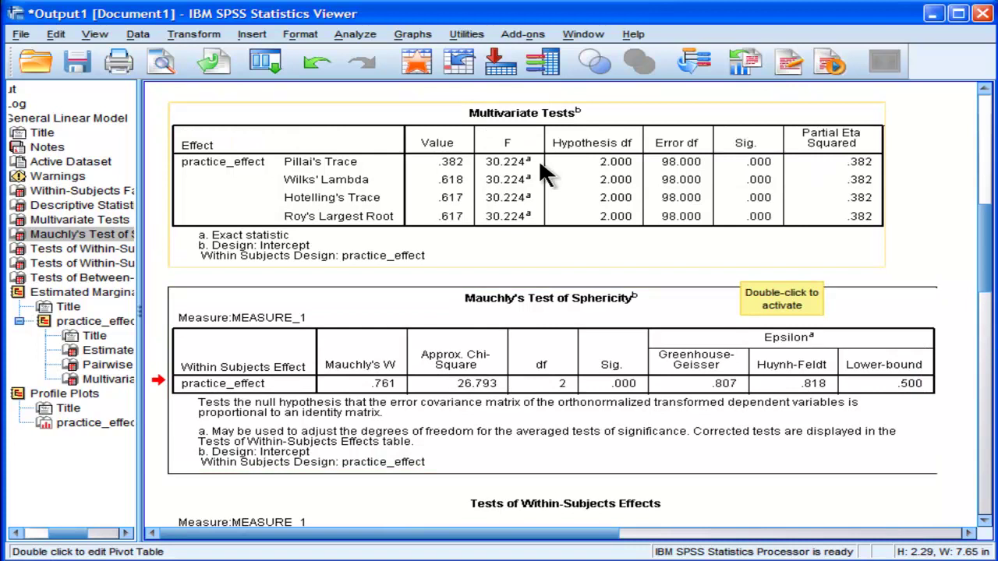
{"action": "left_click", "coordinate": [556, 351]}
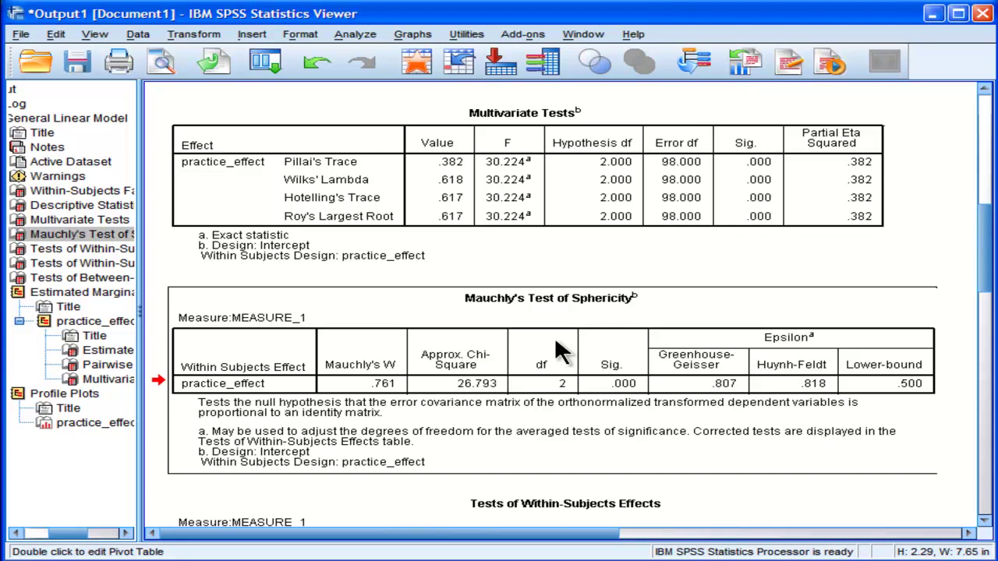
{"action": "scroll", "coordinate": [840, 224], "scroll_direction": "up", "scroll_amount": 3}
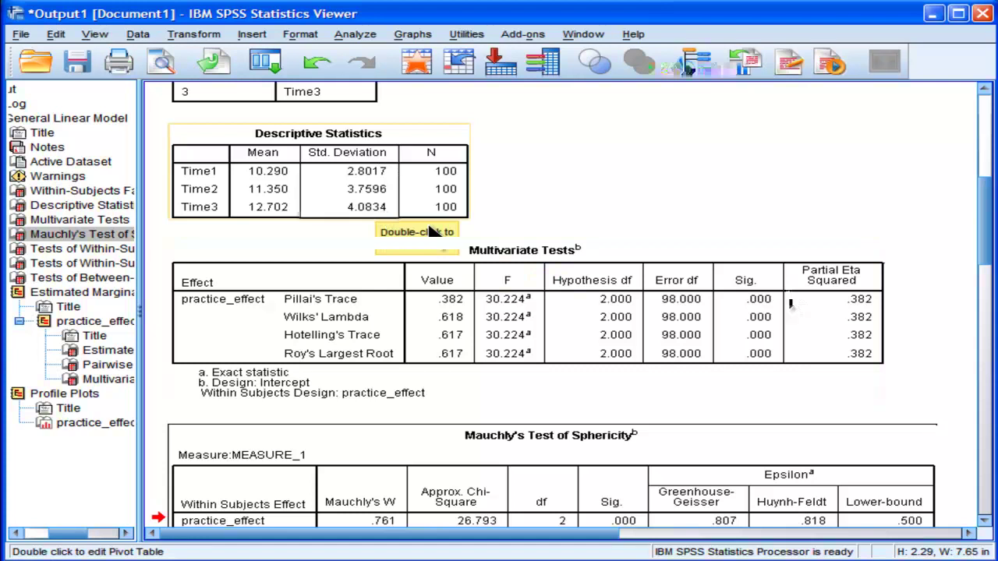
{"action": "scroll", "coordinate": [790, 303], "scroll_direction": "down", "scroll_amount": 2}
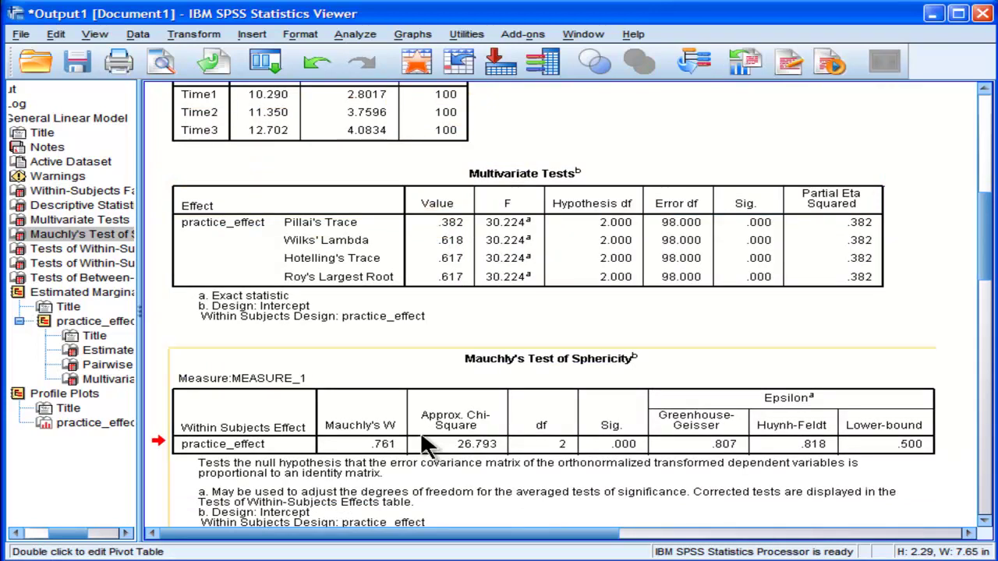
{"action": "left_click", "coordinate": [362, 34]}
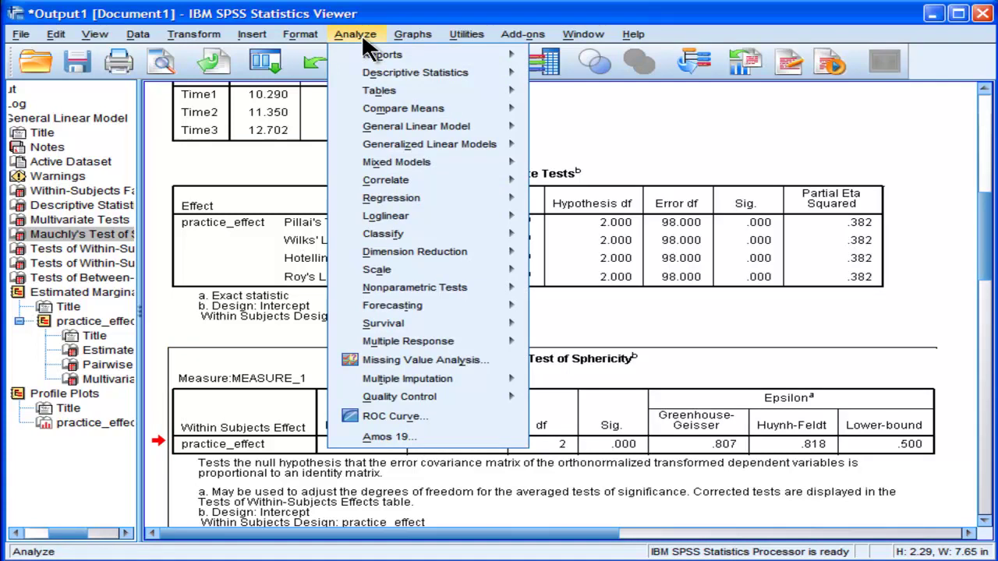
{"action": "left_click", "coordinate": [362, 34]}
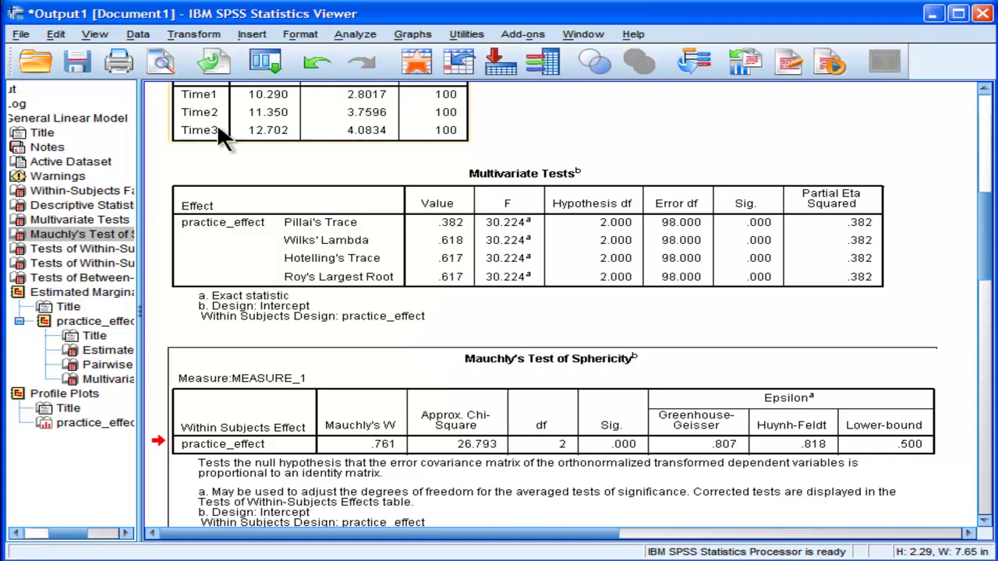
{"action": "scroll", "coordinate": [759, 306], "scroll_direction": "up", "scroll_amount": 1}
{"action": "left_click", "coordinate": [760, 307]}
{"action": "left_click", "coordinate": [286, 118]}
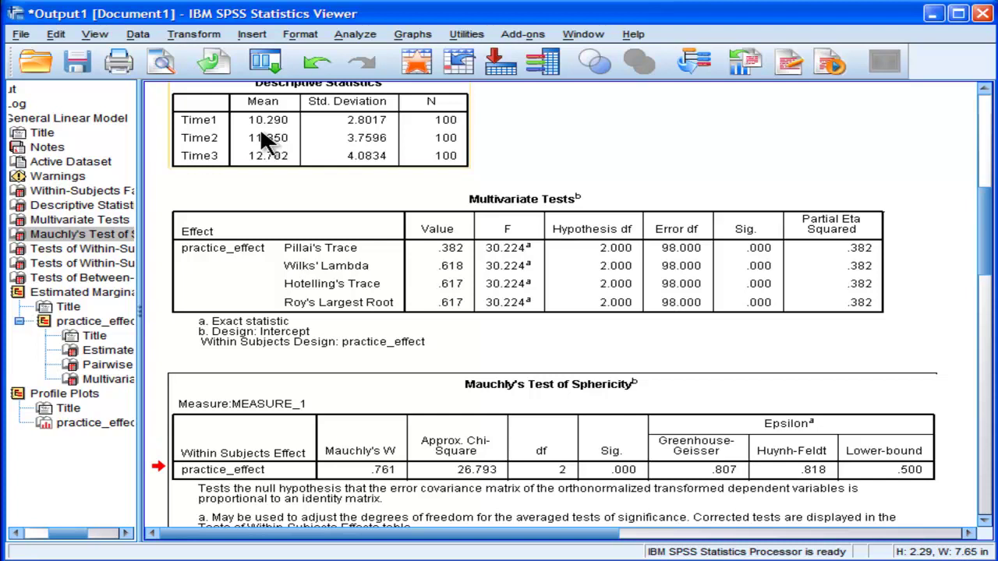
{"action": "scroll", "coordinate": [584, 153], "scroll_direction": "up", "scroll_amount": 1}
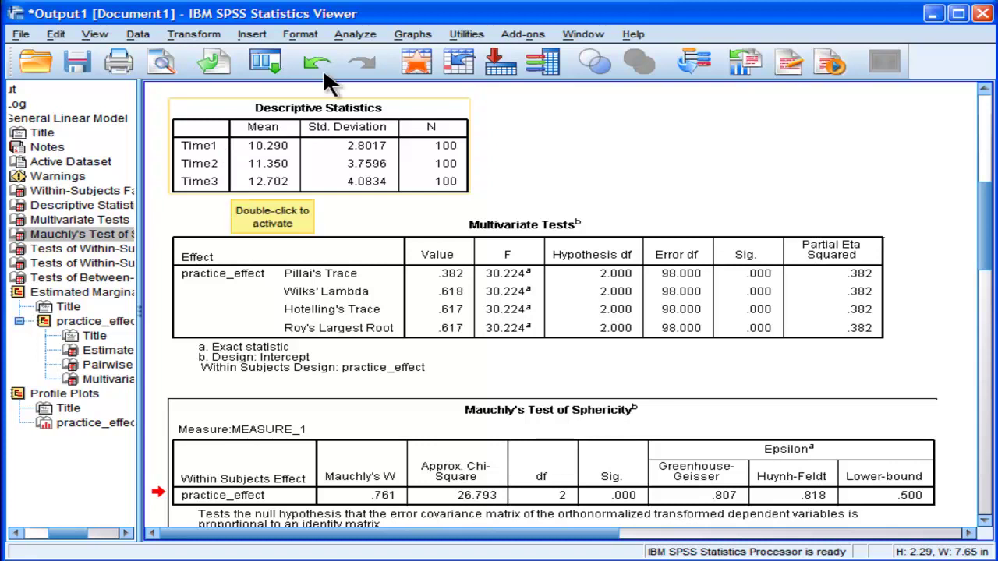
Run a bivariate Pearson correlation on Time1, Time2 and Time3.
{"action": "left_click", "coordinate": [352, 33]}
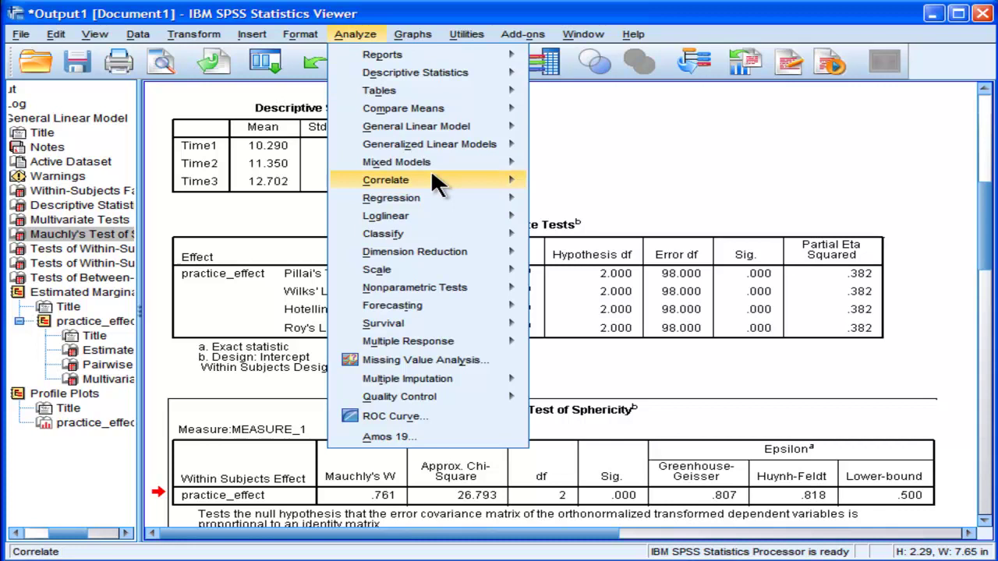
{"action": "mouse_move", "coordinate": [430, 179]}
{"action": "left_click", "coordinate": [590, 181]}
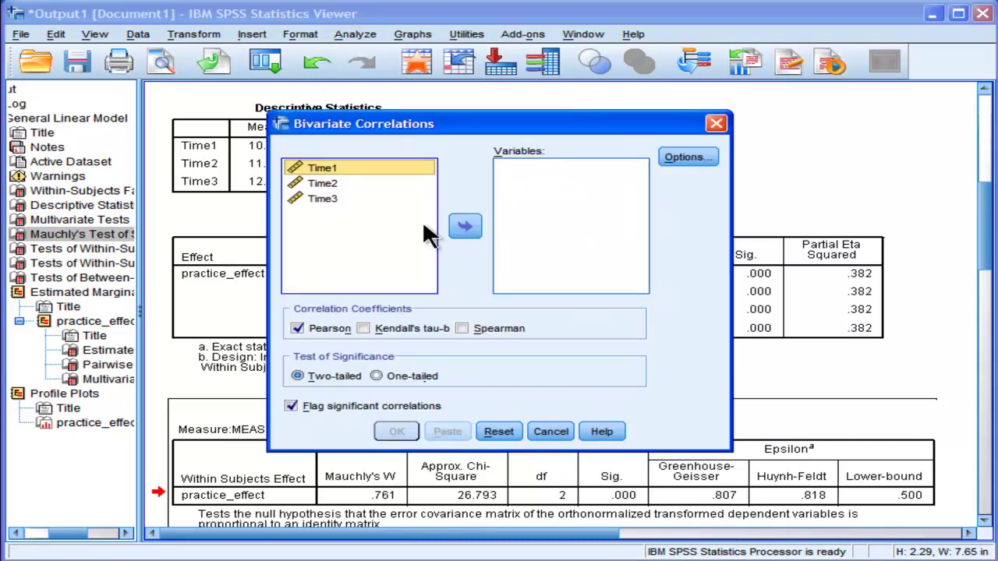
{"action": "left_click", "coordinate": [304, 198], "text": "shift"}
{"action": "left_click", "coordinate": [466, 226]}
{"action": "left_click", "coordinate": [396, 432]}
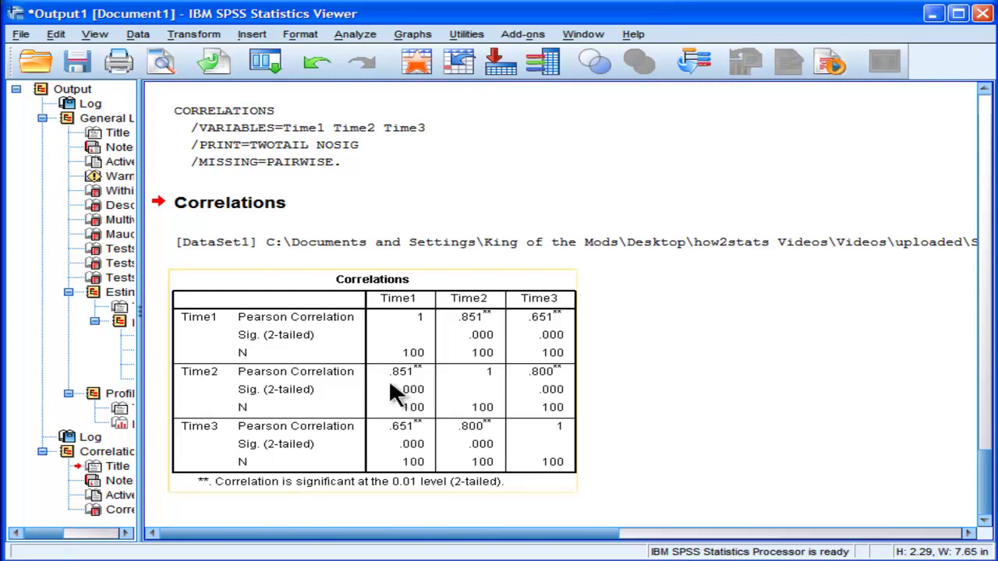
Set up a reliability analysis with Time1, Time2 and Time3 as scale items.
{"action": "left_click", "coordinate": [354, 35]}
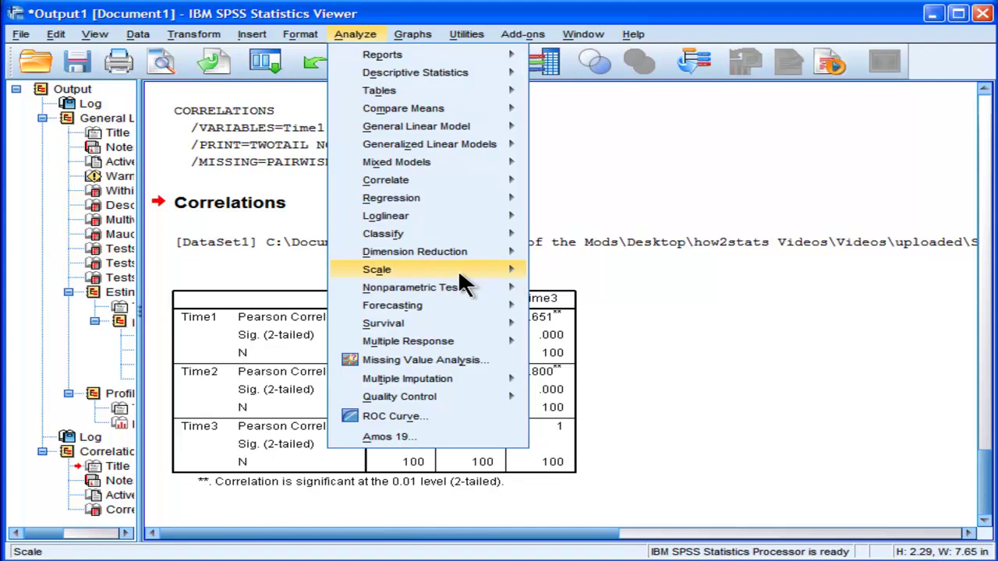
{"action": "mouse_move", "coordinate": [490, 266]}
{"action": "left_click", "coordinate": [565, 274]}
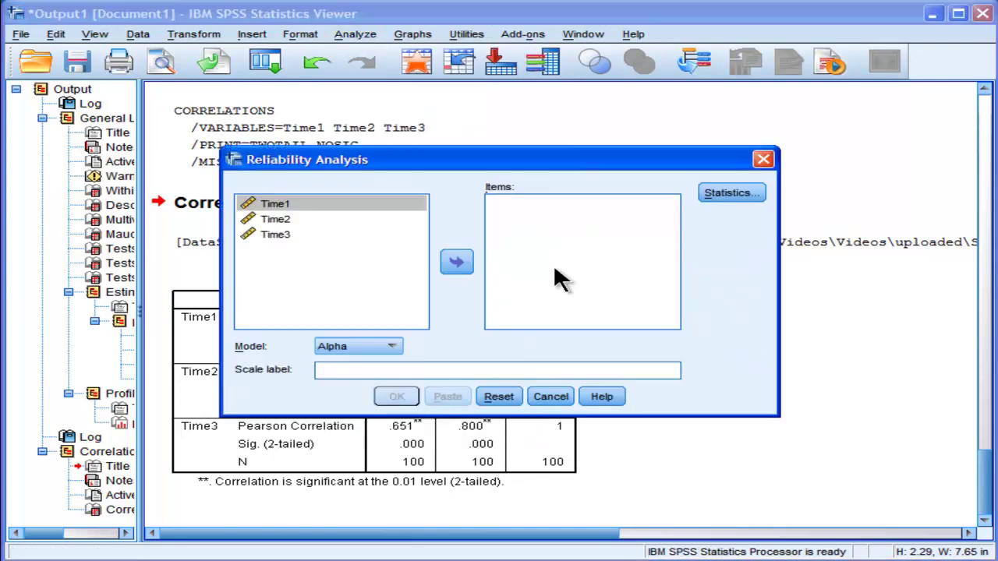
{"action": "left_click", "coordinate": [275, 235], "text": "shift"}
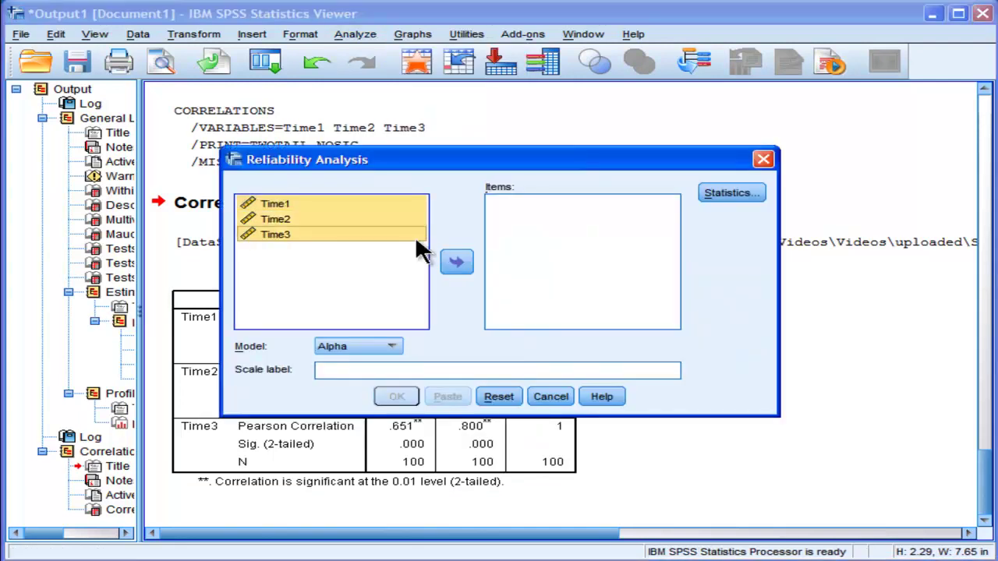
{"action": "left_click", "coordinate": [459, 264]}
Add inter-item covariances to the statistics, run it, and select the covariance matrix table.
{"action": "left_click", "coordinate": [719, 195]}
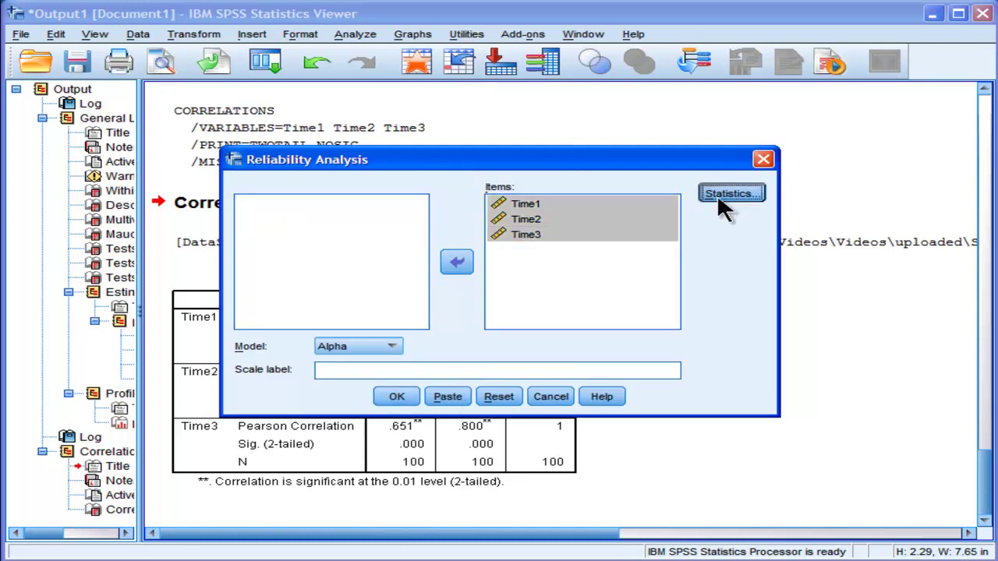
{"action": "left_click", "coordinate": [560, 187]}
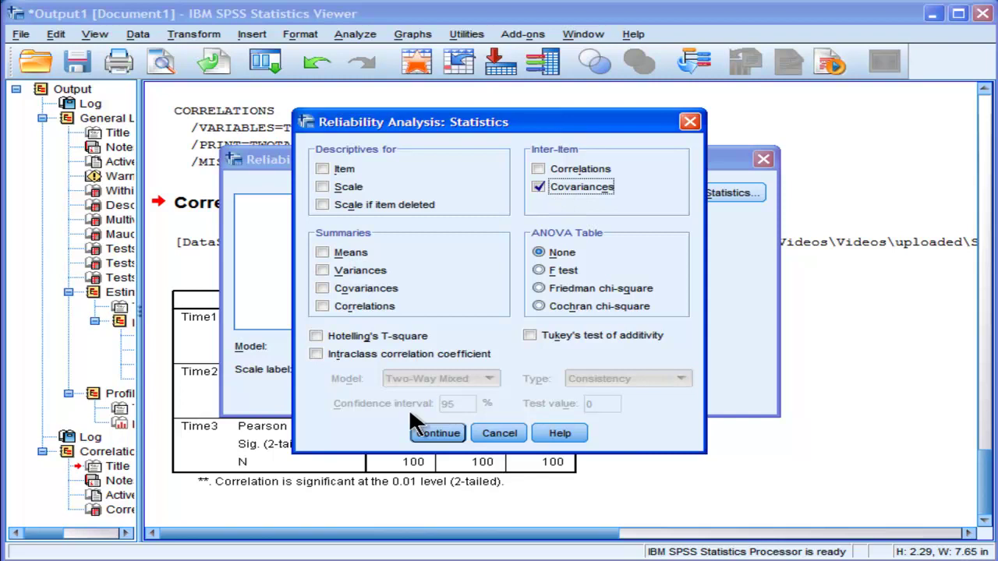
{"action": "left_click", "coordinate": [439, 434]}
{"action": "left_click", "coordinate": [396, 396]}
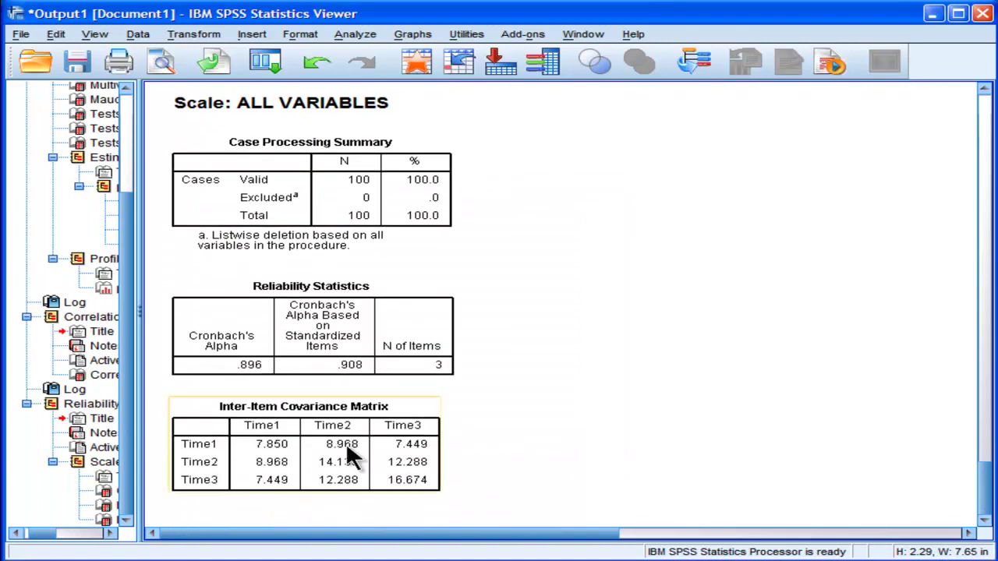
{"action": "left_click", "coordinate": [345, 442]}
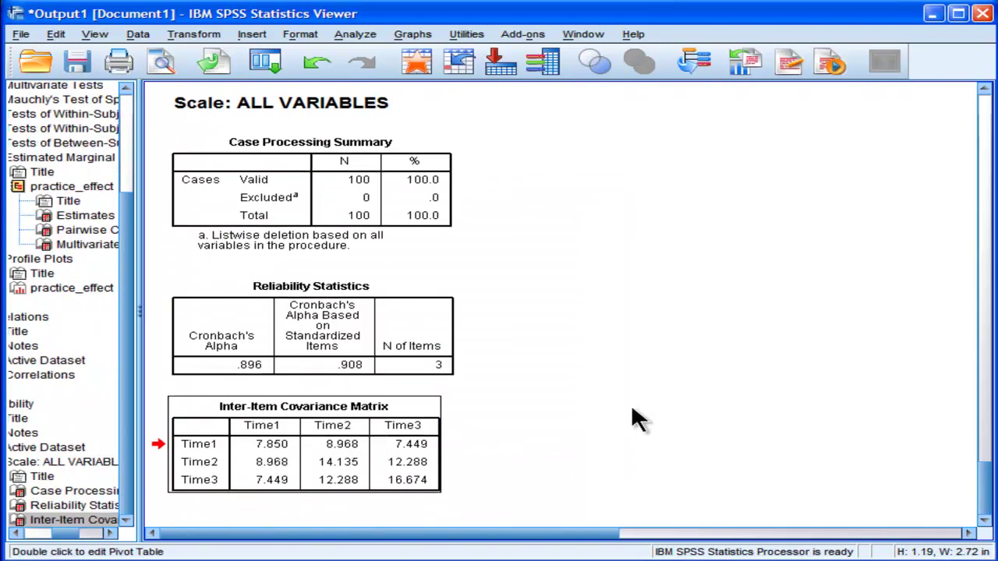